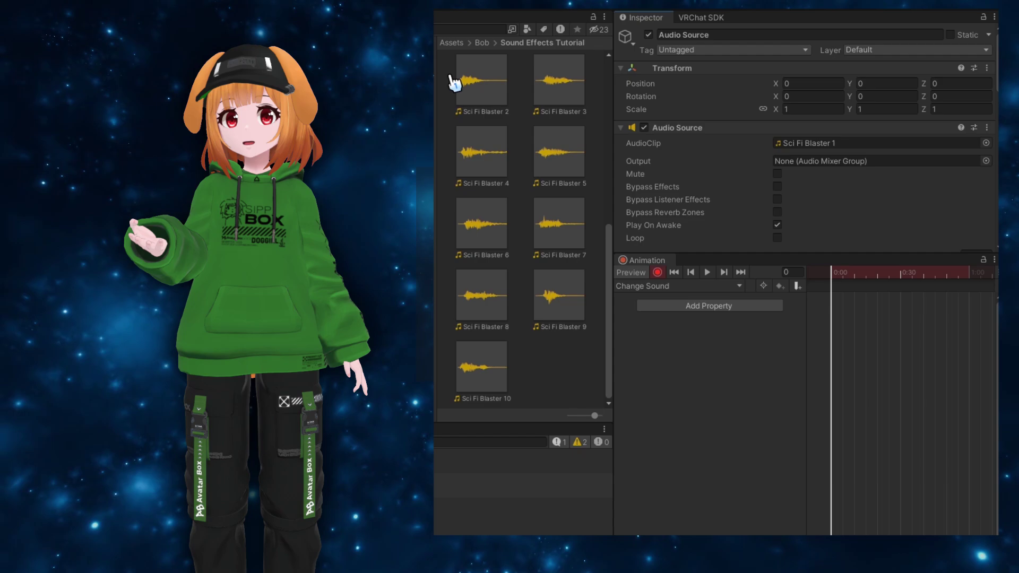
# Assign Sci Fi Blaster 2, 3 and 4 to the Audio Sources, then check Audio Source (1) and (2)
pyautogui.moveTo(452, 82); pyautogui.dragTo(785, 142)
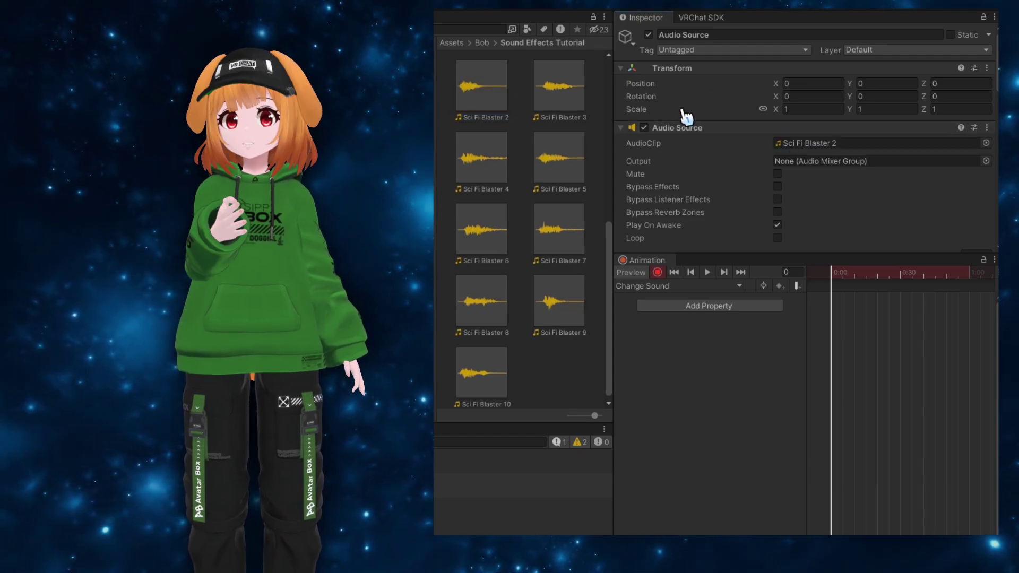
pyautogui.moveTo(559, 92); pyautogui.dragTo(791, 142)
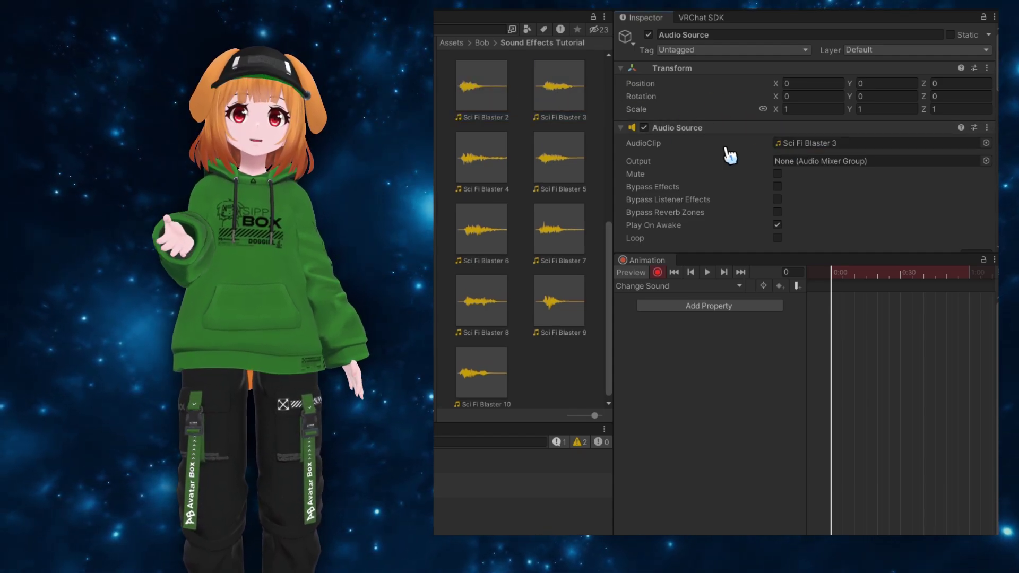
pyautogui.moveTo(496, 182); pyautogui.dragTo(856, 150)
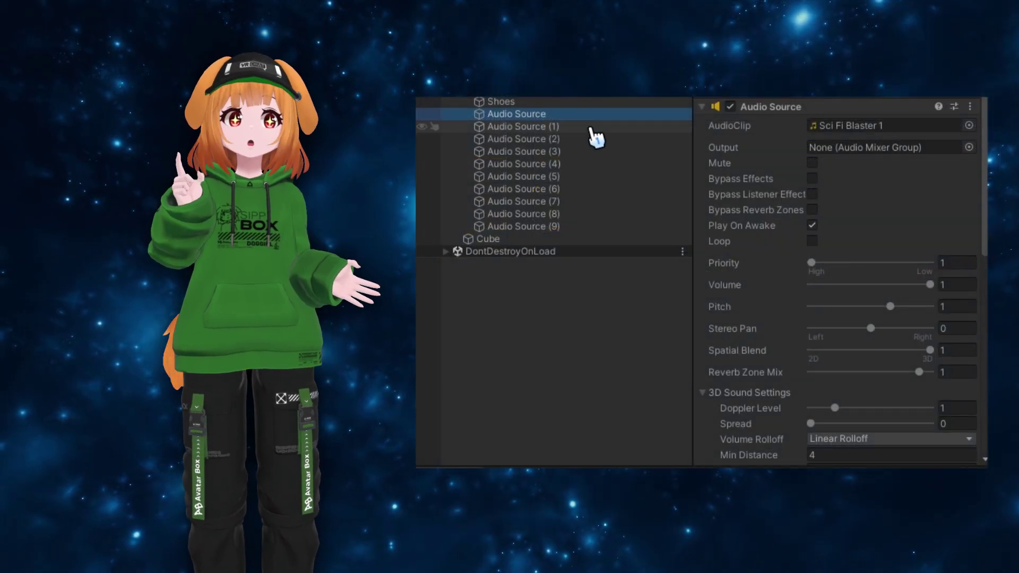
pyautogui.click(592, 128)
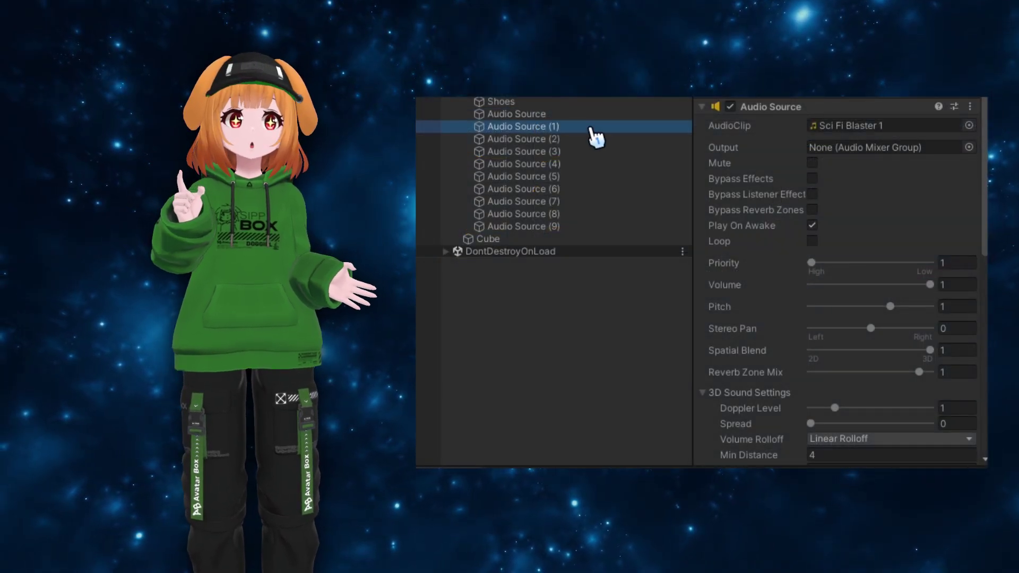
pyautogui.click(594, 139)
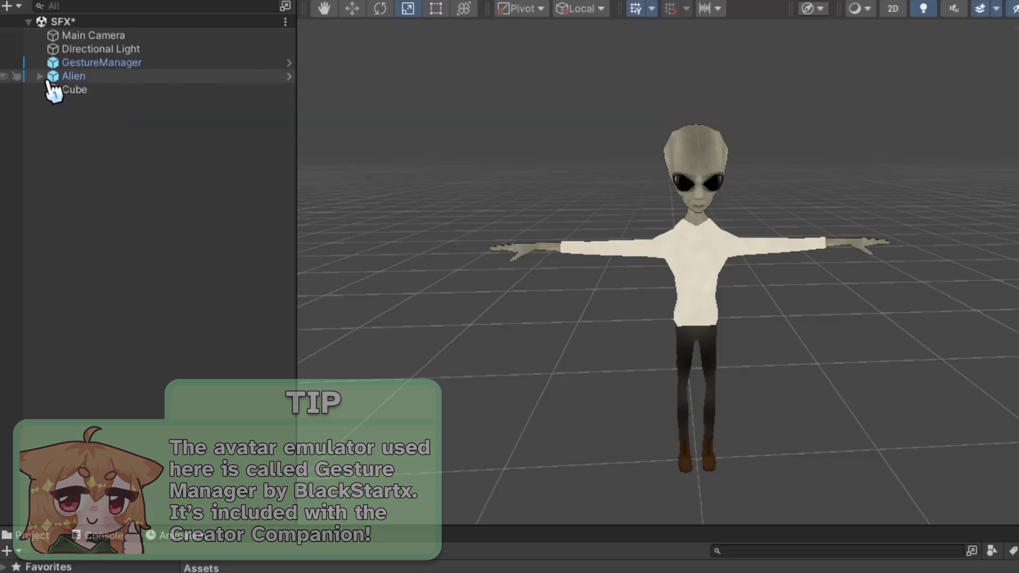
# Add an Audio Source under the Alien and set its Spatial Blend to fully 3D
pyautogui.click(42, 77)
pyautogui.rightClick(58, 77)
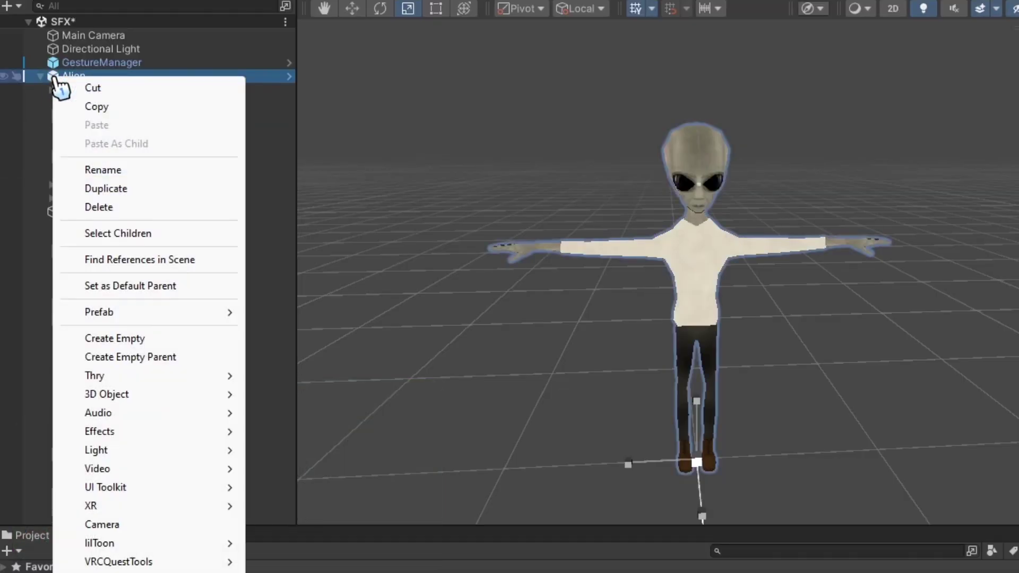
pyautogui.moveTo(159, 413)
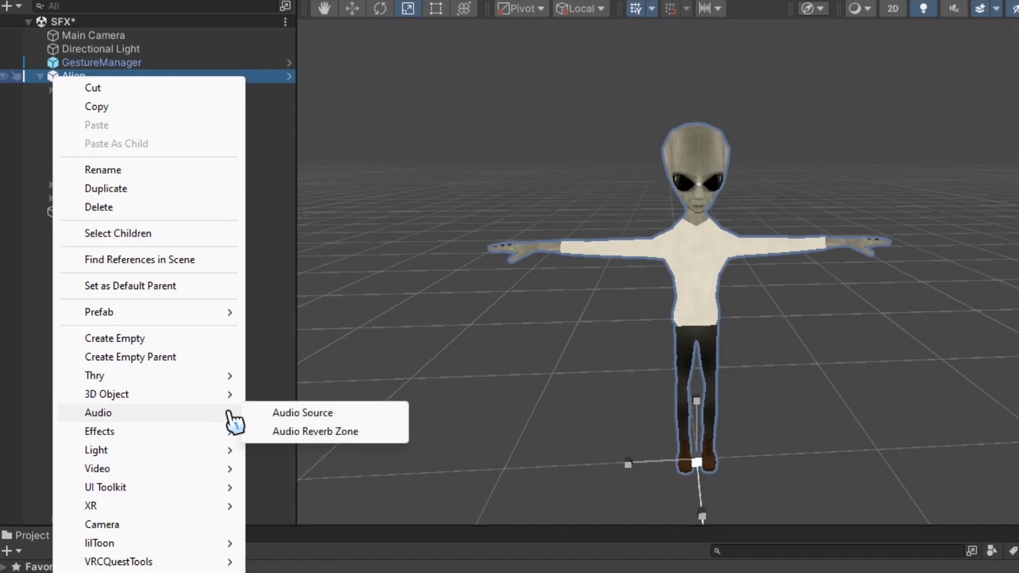
pyautogui.click(260, 413)
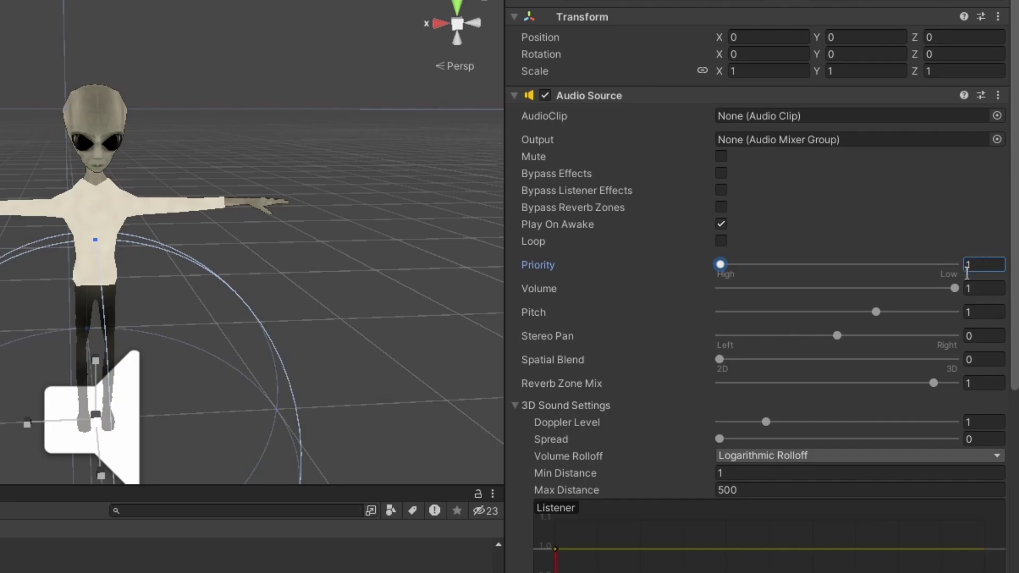
pyautogui.moveTo(742, 357); pyautogui.dragTo(985, 363)
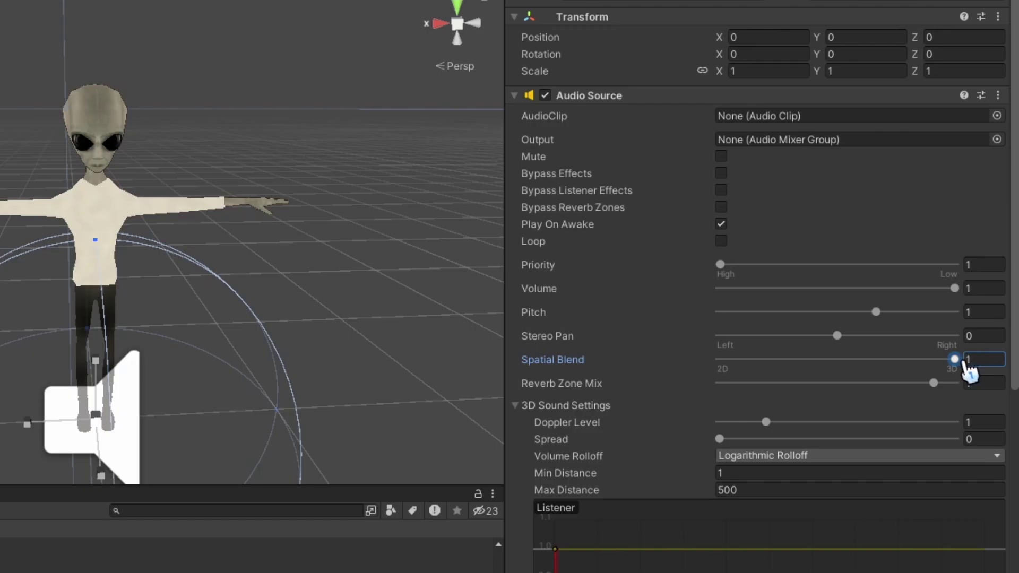
# Set Linear volume rolloff with Min Distance 4 and Max Distance 10
pyautogui.scroll(-5, 623, 391)
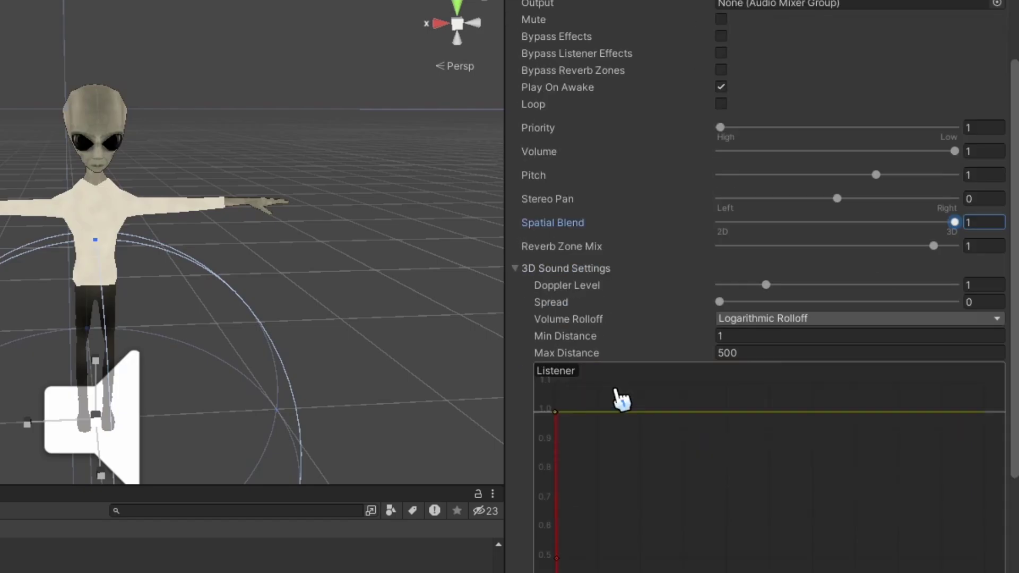
pyautogui.click(748, 319)
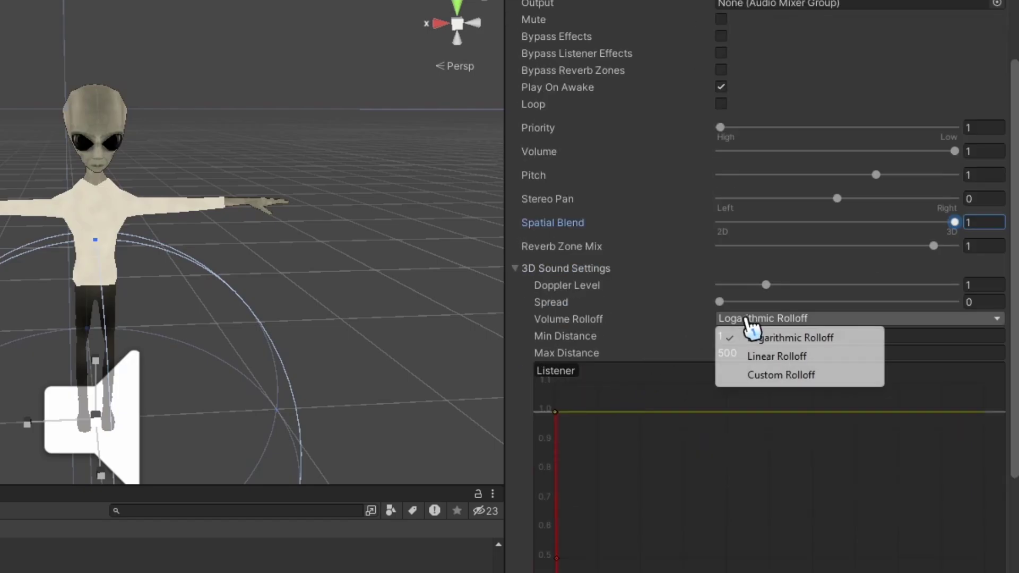
pyautogui.click(749, 354)
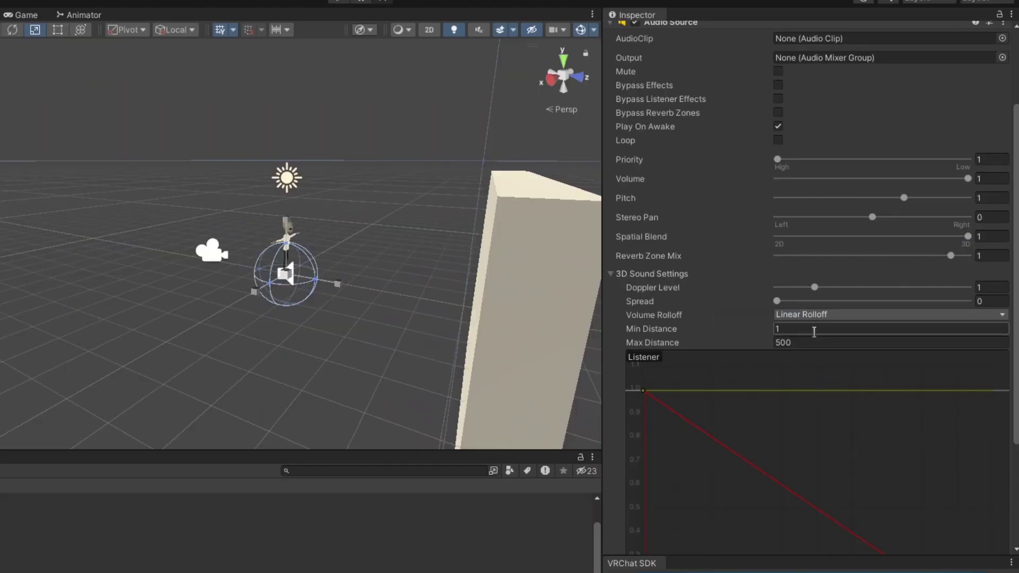
pyautogui.write('4')
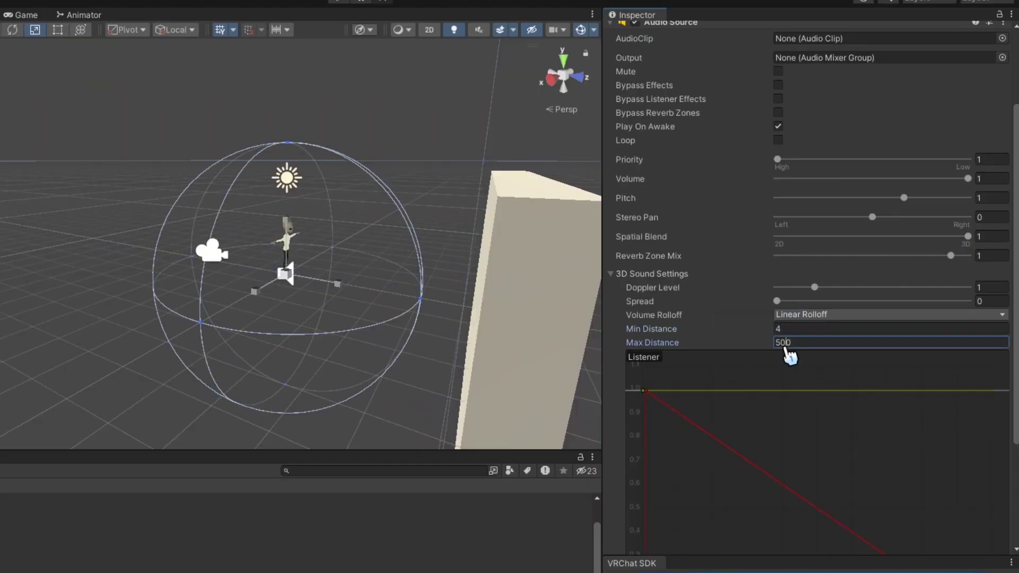
pyautogui.click(785, 342)
pyautogui.write('10')
pyautogui.press('Return')
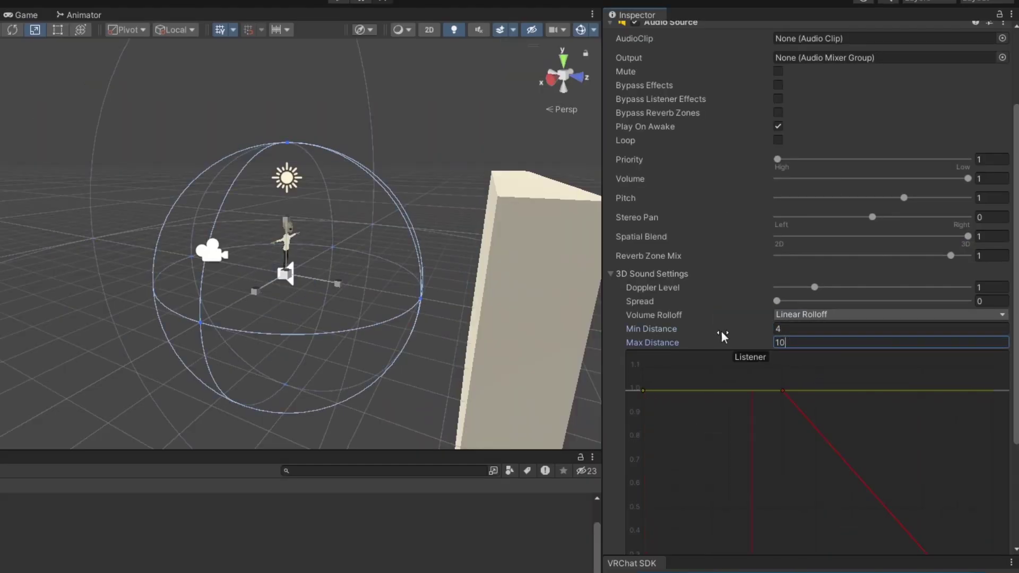
pyautogui.moveTo(403, 304); pyautogui.dragTo(404, 261, button='right')
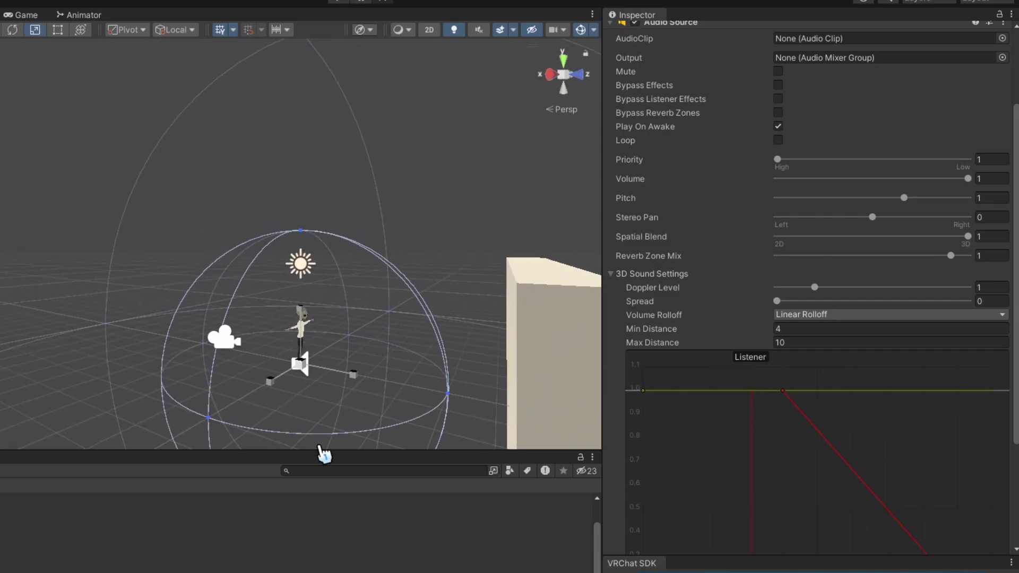
pyautogui.moveTo(387, 264); pyautogui.dragTo(389, 285, button='right')
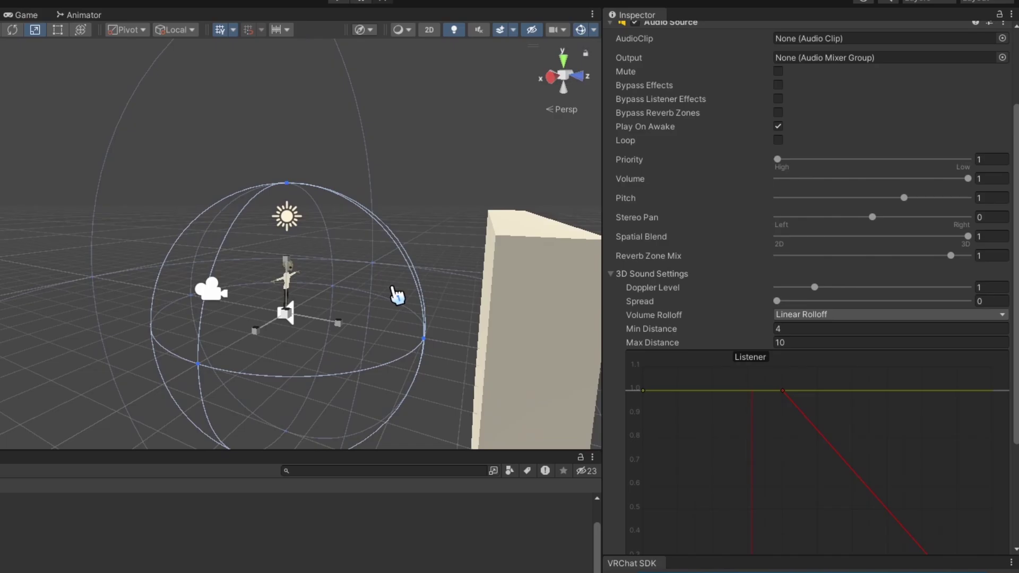
pyautogui.scroll(-5, 791, 531)
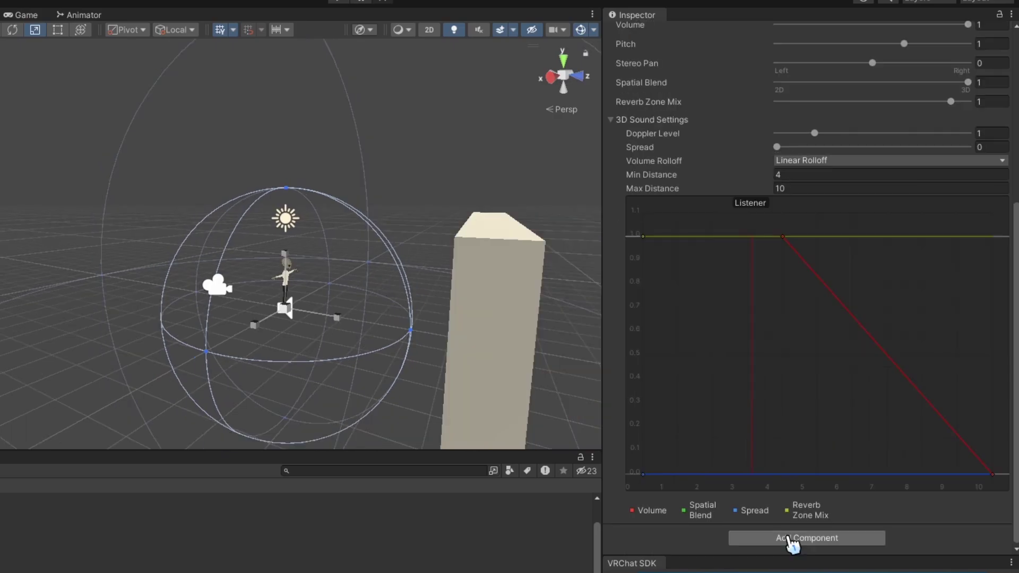
# Add a VRC Spatial Audio Source component with Gain 4 and Far 10
pyautogui.click(789, 537)
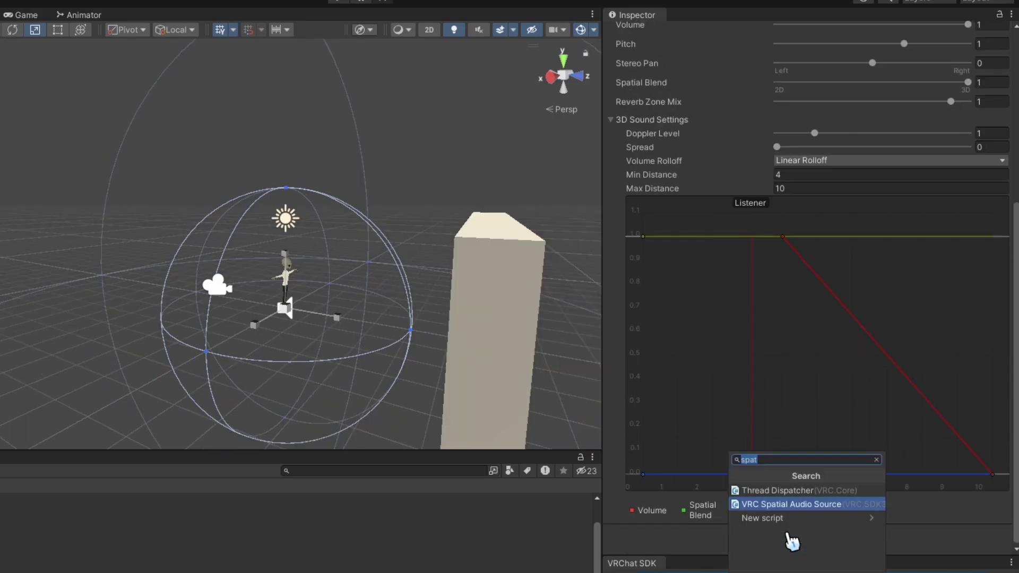
pyautogui.click(774, 504)
pyautogui.scroll(-3, 779, 477)
pyautogui.click(779, 485)
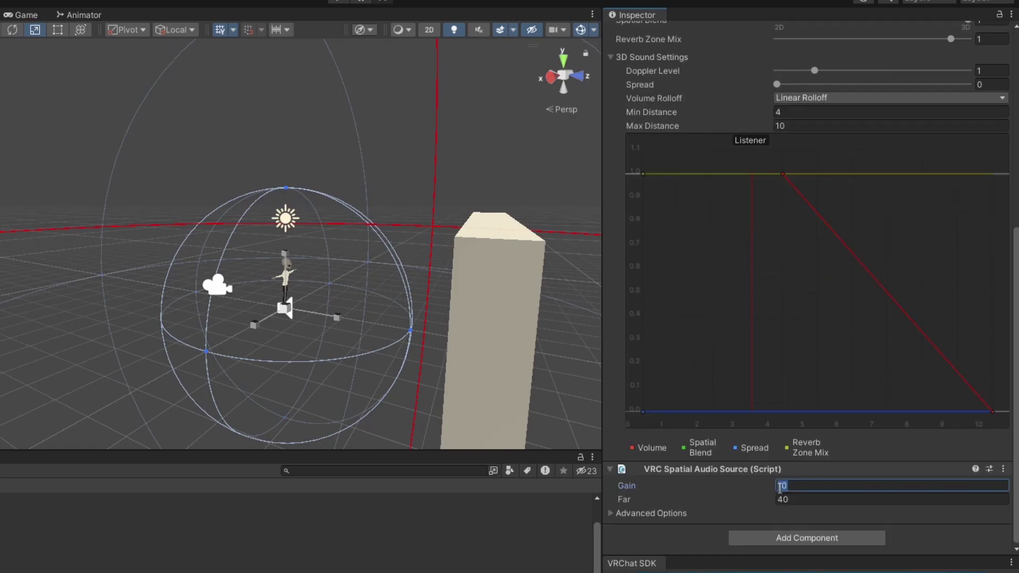
pyautogui.write('4')
pyautogui.click(794, 500)
pyautogui.write('1')
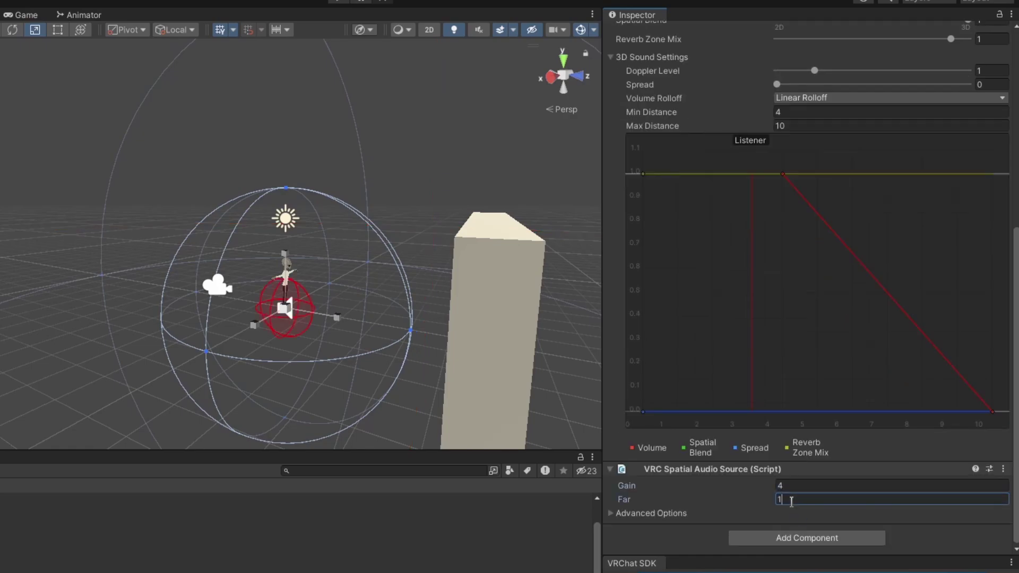
pyautogui.write('0')
# Enable Use AudioSource Volume Curve in the advanced options, then select the Beam Off state
pyautogui.click(611, 514)
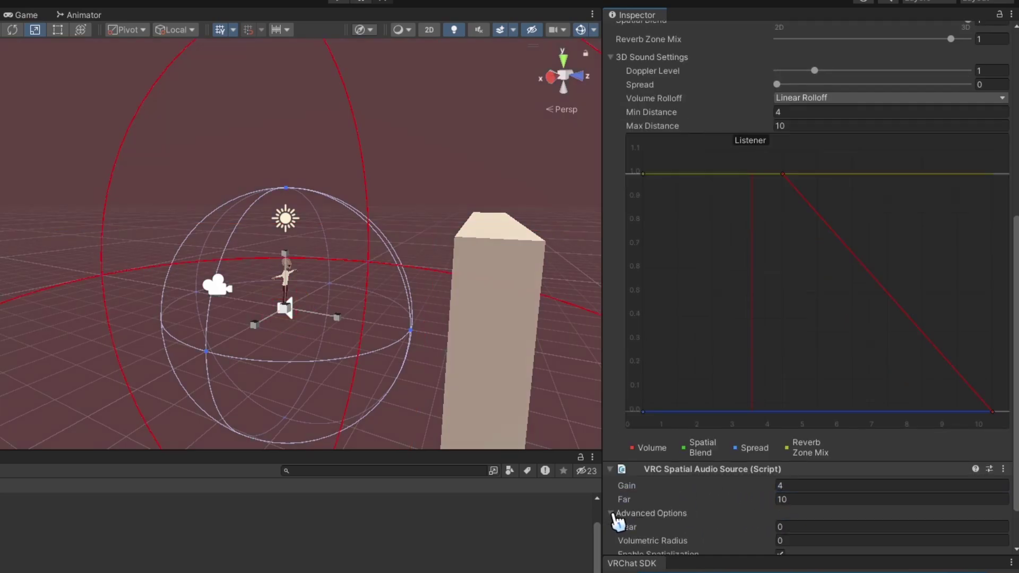
pyautogui.scroll(-3, 634, 499)
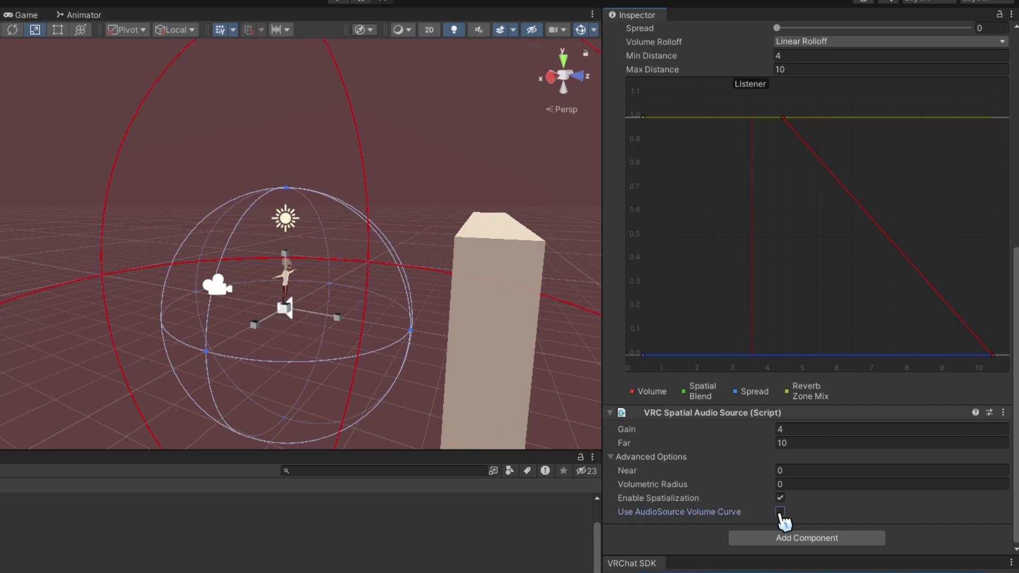
pyautogui.click(780, 511)
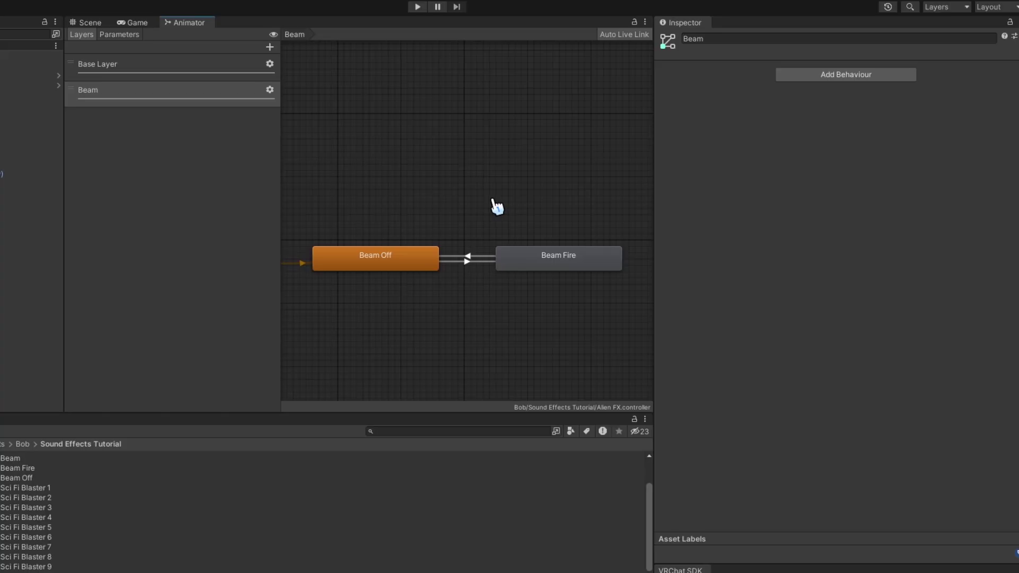
pyautogui.click(408, 264)
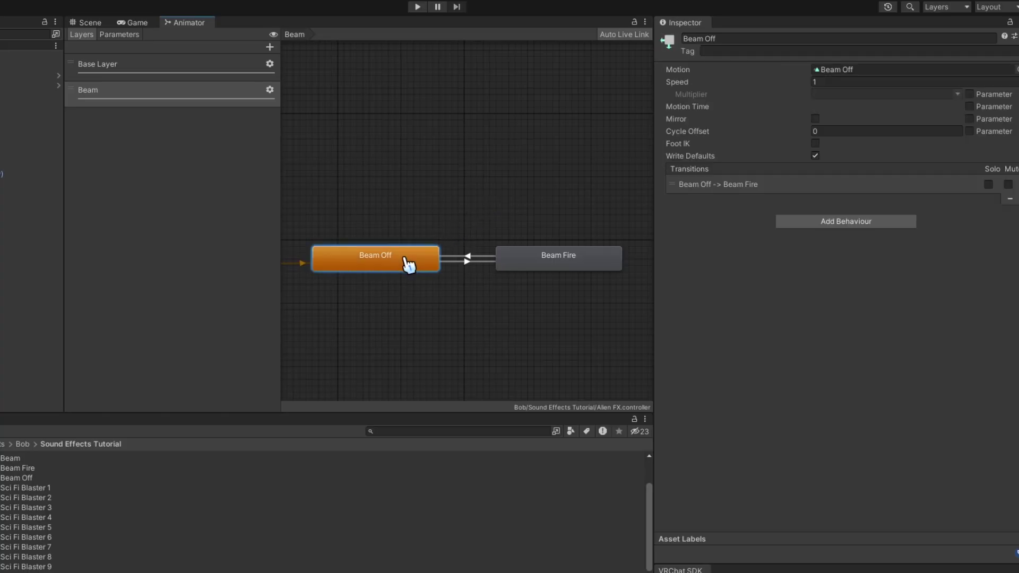
# Add a VRC Animator Play Audio behaviour to Beam Fire, sourced from the avatar's Audio Source
pyautogui.click(542, 263)
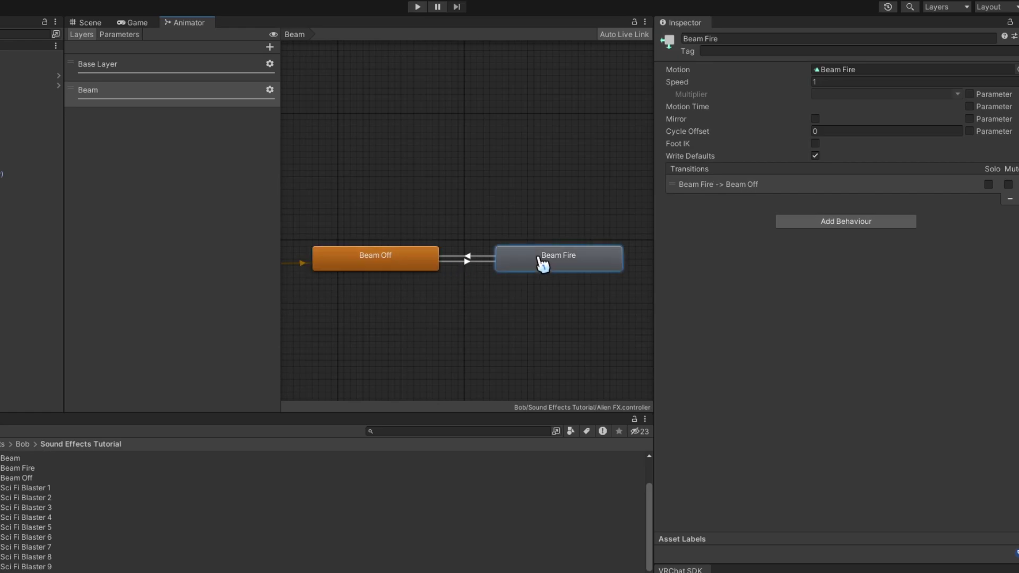
pyautogui.click(797, 222)
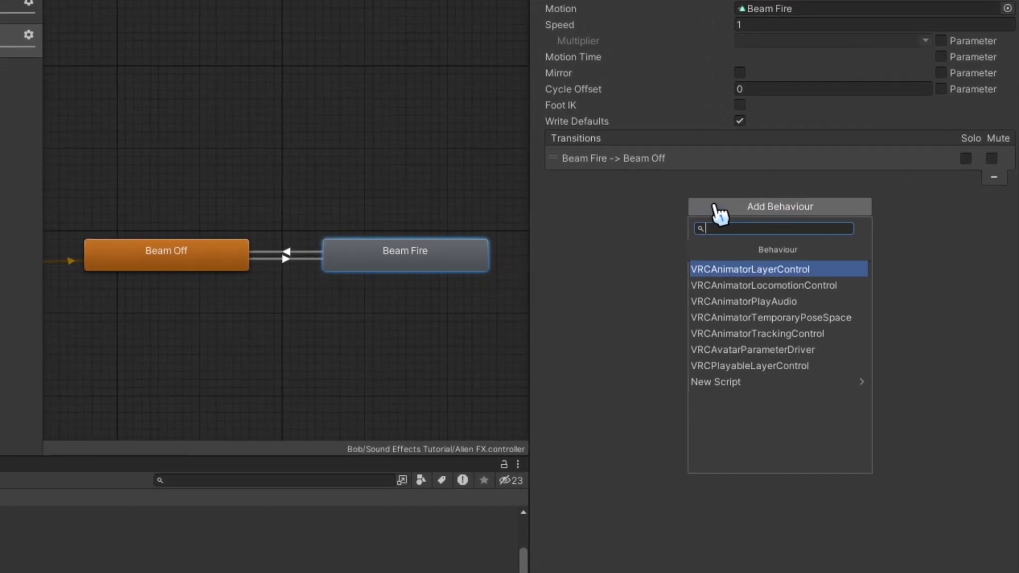
pyautogui.click(748, 302)
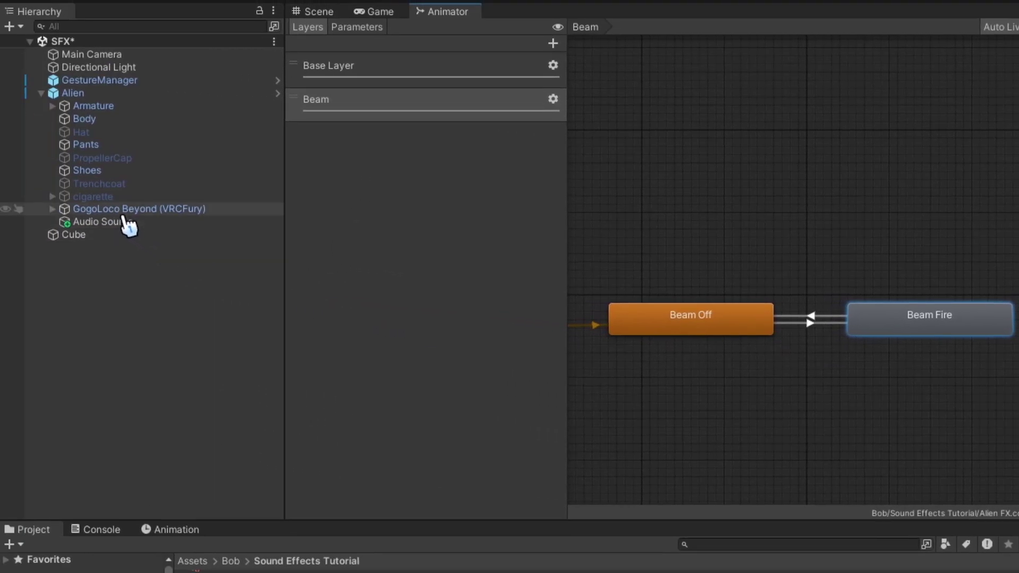
pyautogui.moveTo(127, 226); pyautogui.dragTo(787, 250)
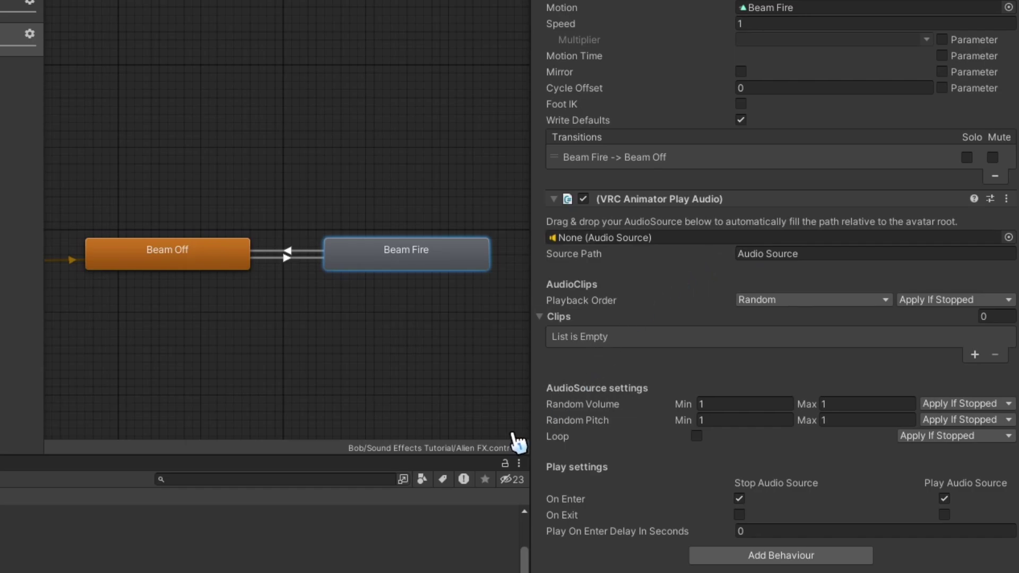
# Set the Clips list to 10 and fill the elements with the Sci Fi Blaster clips
pyautogui.click(983, 316)
pyautogui.write('10')
pyautogui.press('Return')
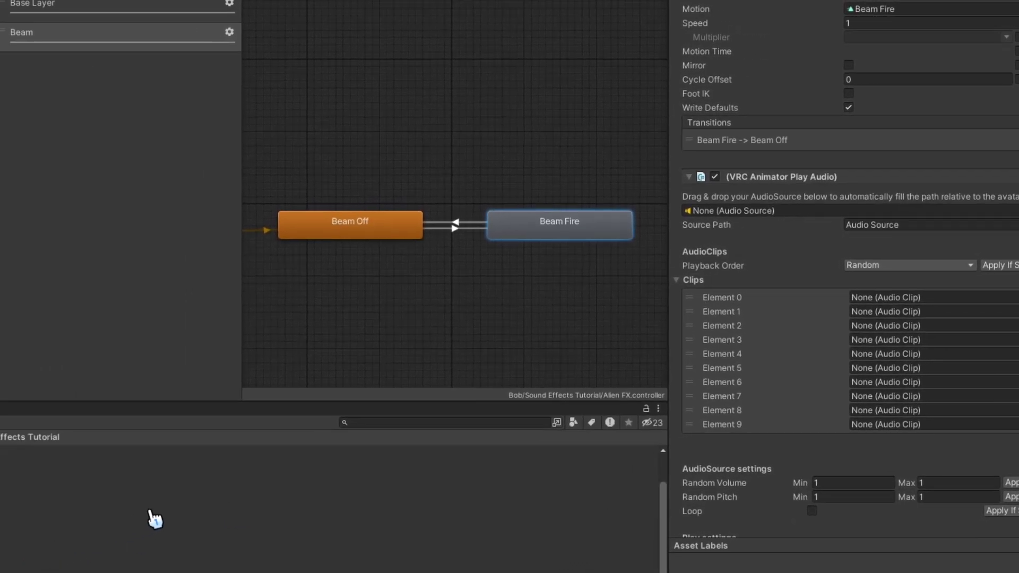
pyautogui.moveTo(69, 497); pyautogui.dragTo(934, 294)
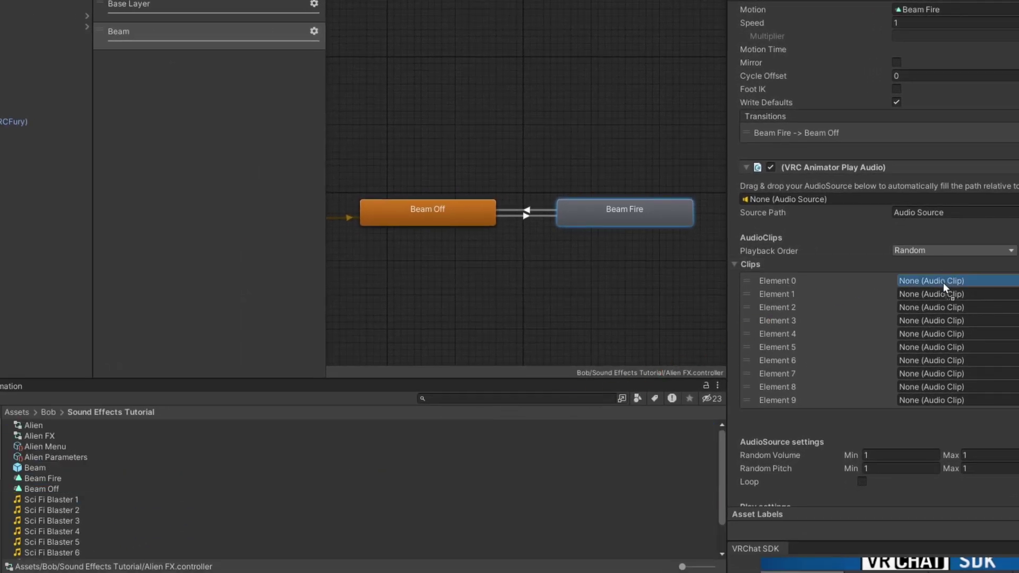
pyautogui.moveTo(51, 520); pyautogui.dragTo(915, 313)
pyautogui.moveTo(105, 552); pyautogui.dragTo(929, 347)
pyautogui.scroll(-2, 64, 510)
pyautogui.moveTo(53, 531); pyautogui.dragTo(923, 387)
pyautogui.moveTo(53, 554); pyautogui.dragTo(928, 400)
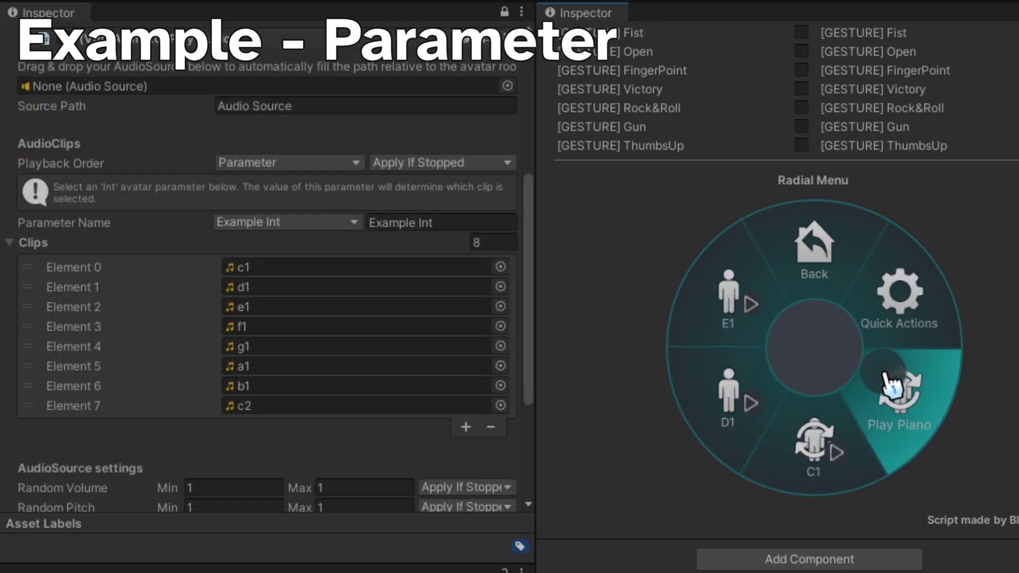
# Try the D1, E1 and C1 note toggles, each with Play Piano, in the radial menu
pyautogui.click(732, 398)
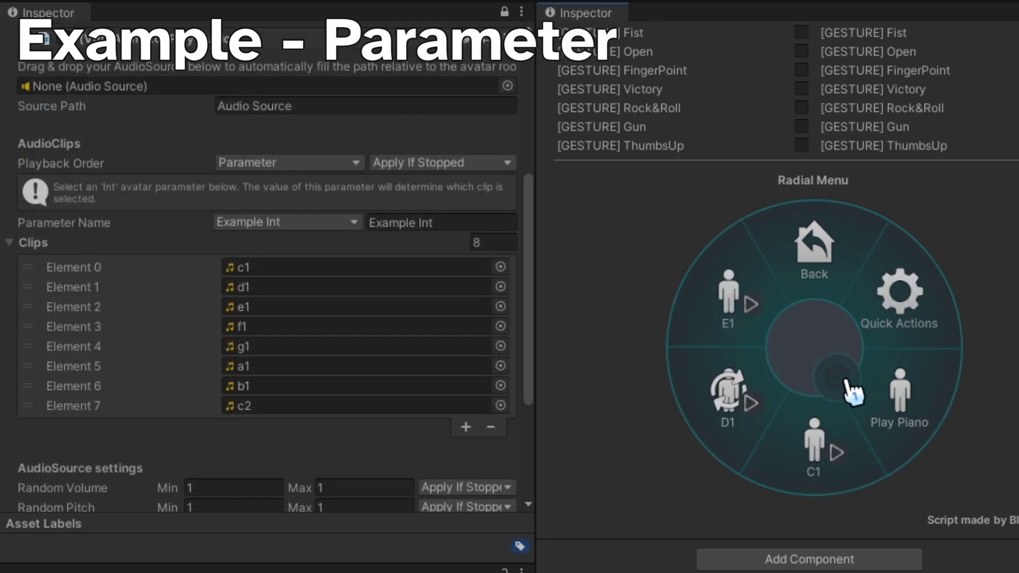
pyautogui.click(902, 393)
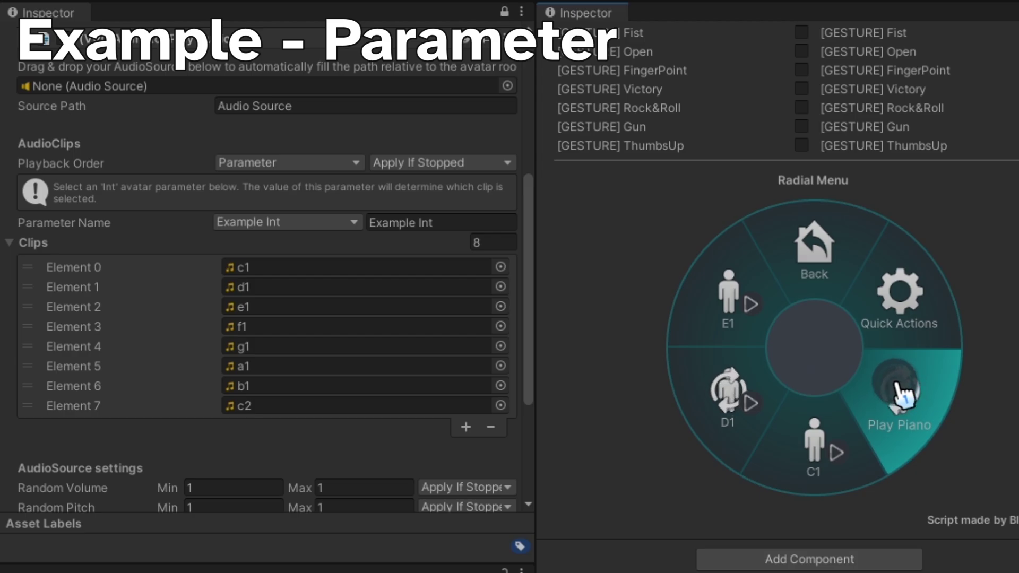
pyautogui.click(751, 331)
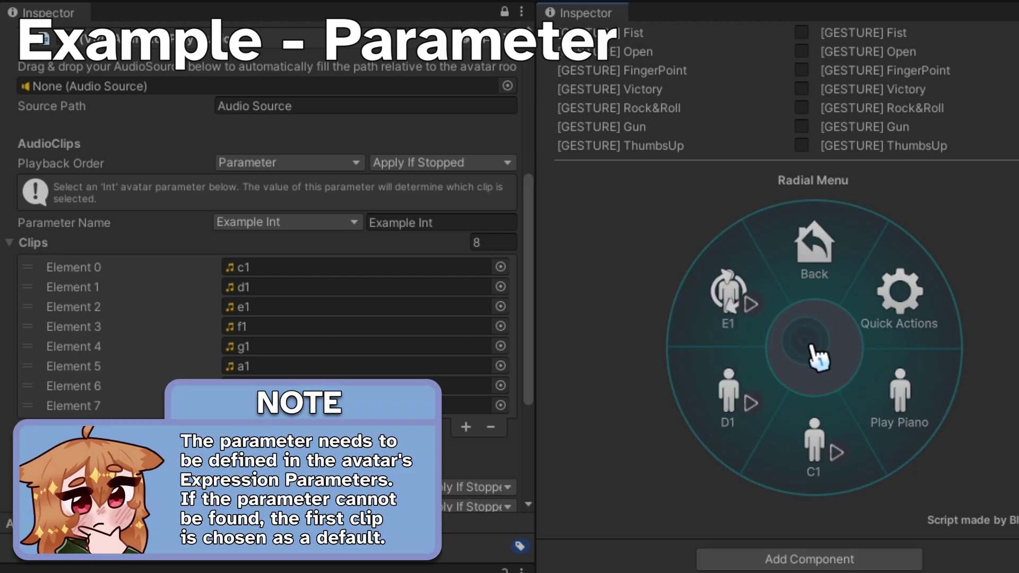
pyautogui.click(864, 377)
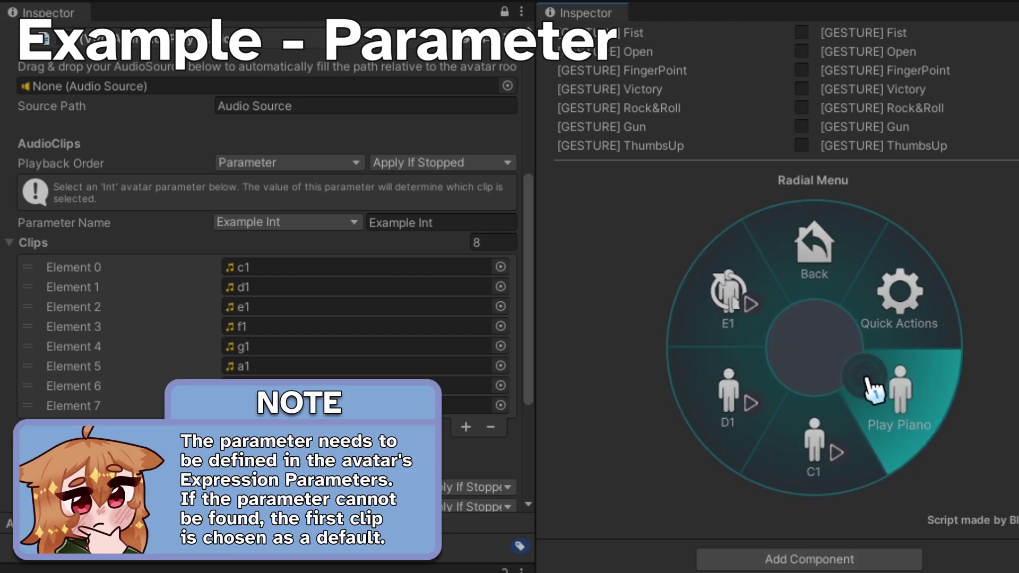
pyautogui.click(826, 406)
pyautogui.click(890, 391)
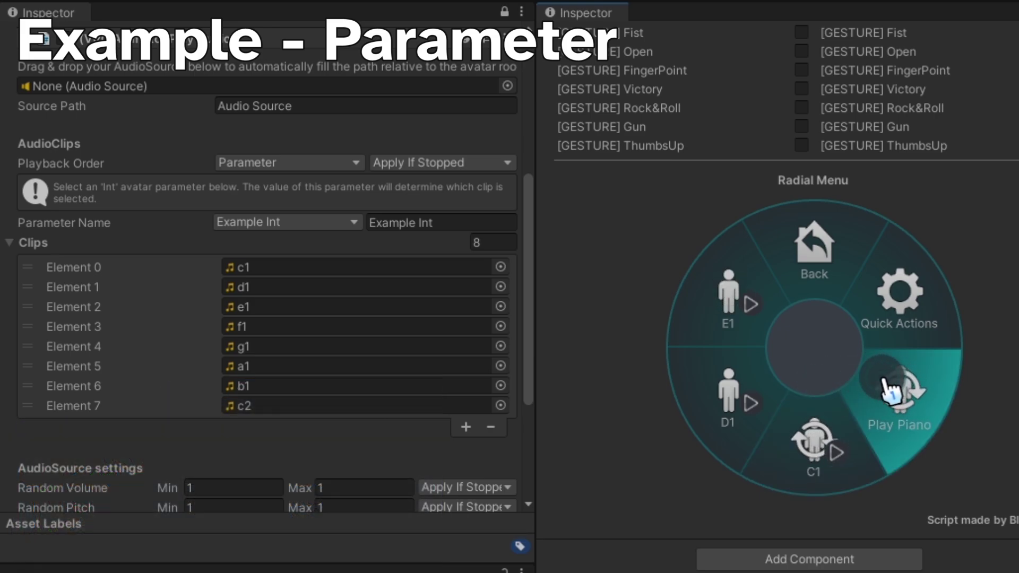
pyautogui.click(894, 391)
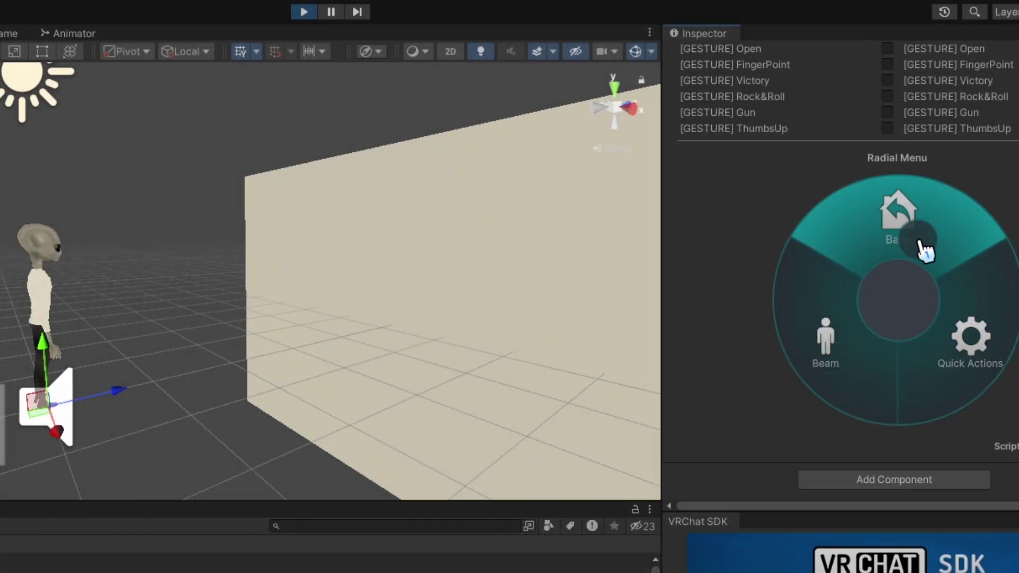
pyautogui.click(819, 328)
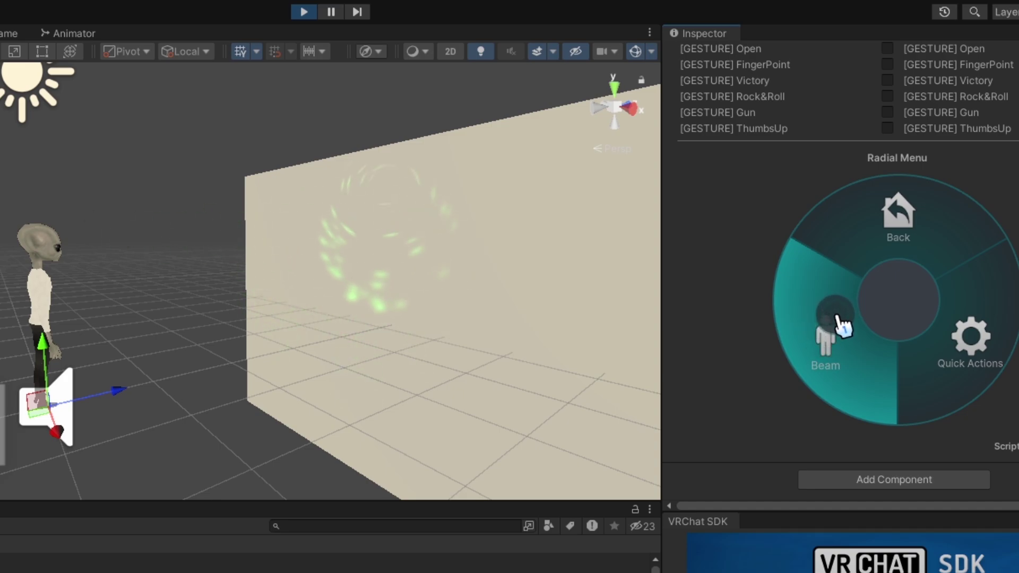
pyautogui.click(842, 315)
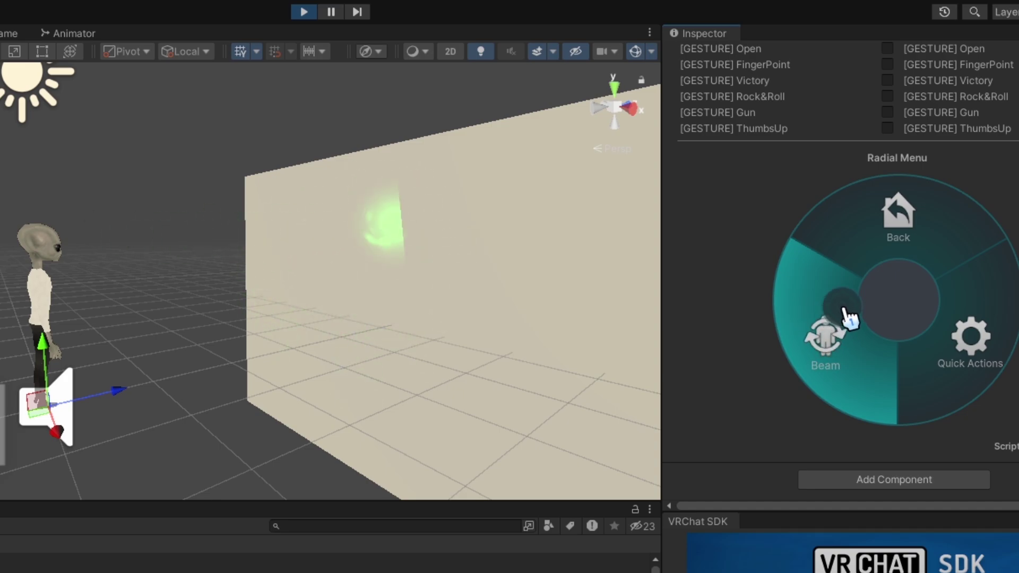
pyautogui.click(842, 316)
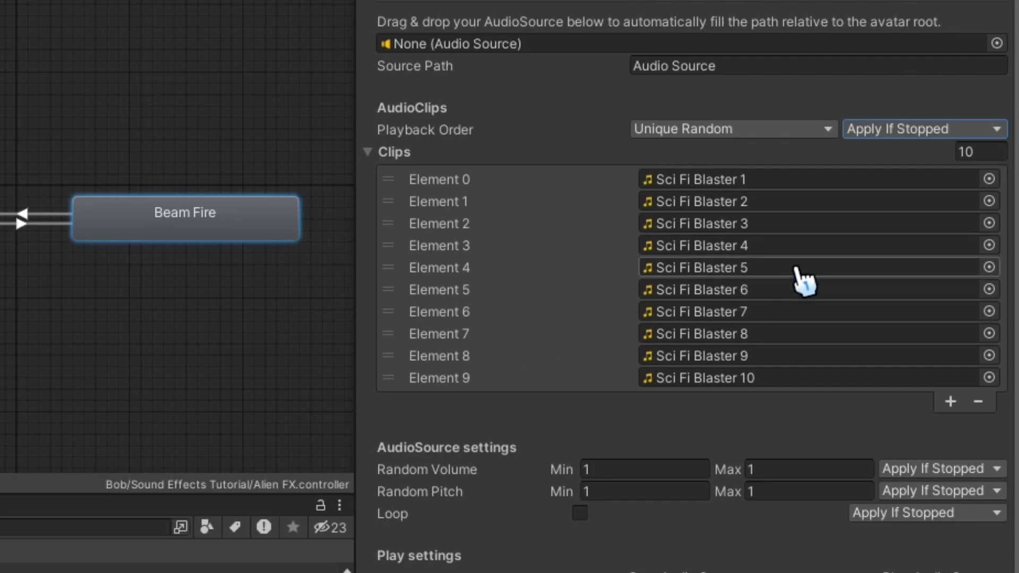
pyautogui.click(989, 138)
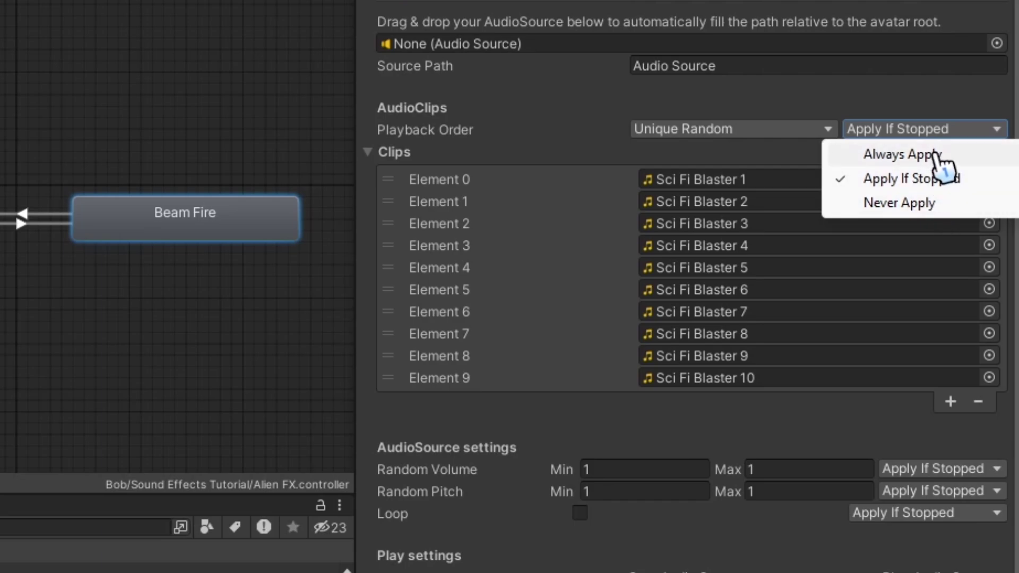
pyautogui.click(935, 155)
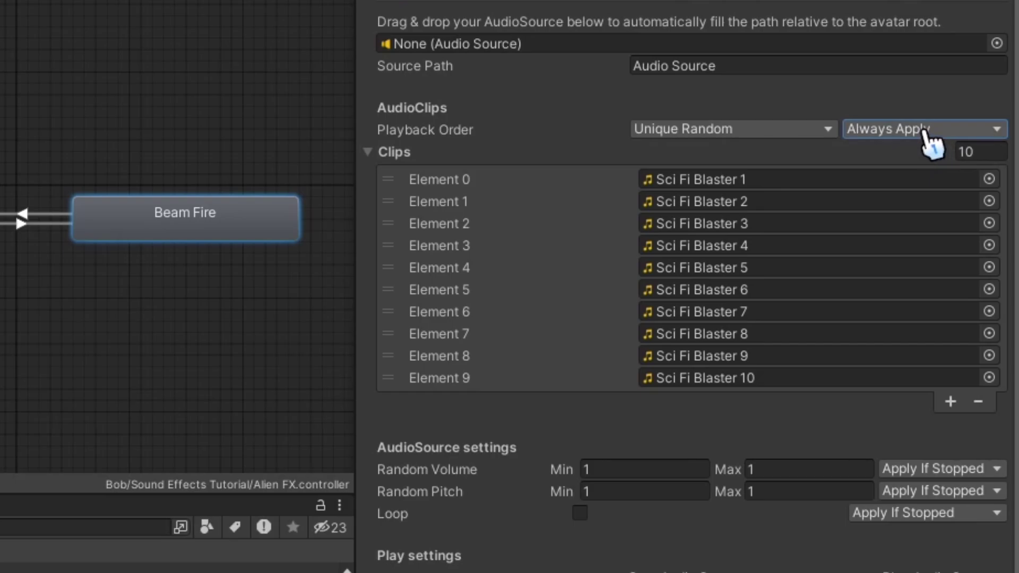
pyautogui.click(928, 142)
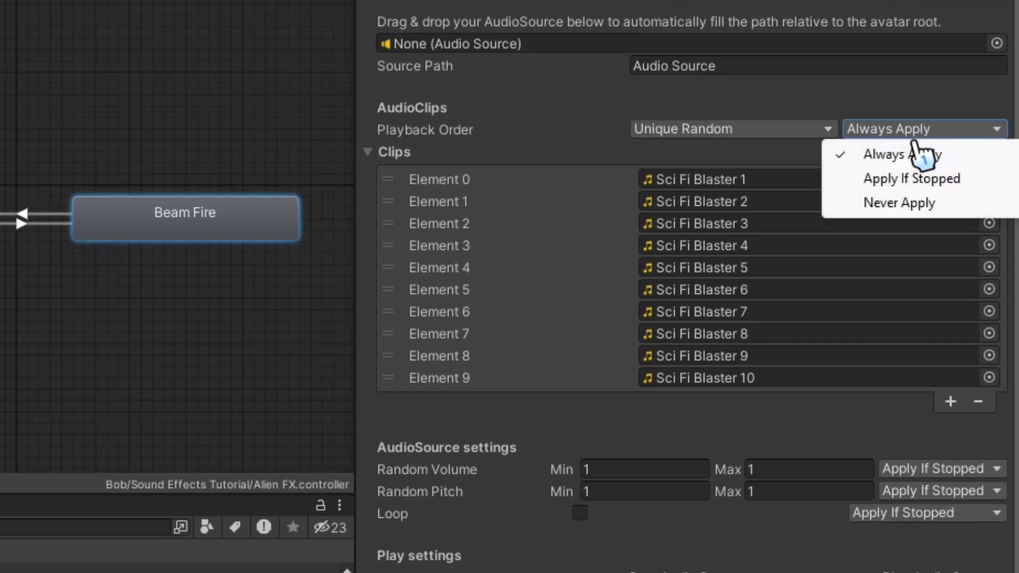
pyautogui.click(900, 203)
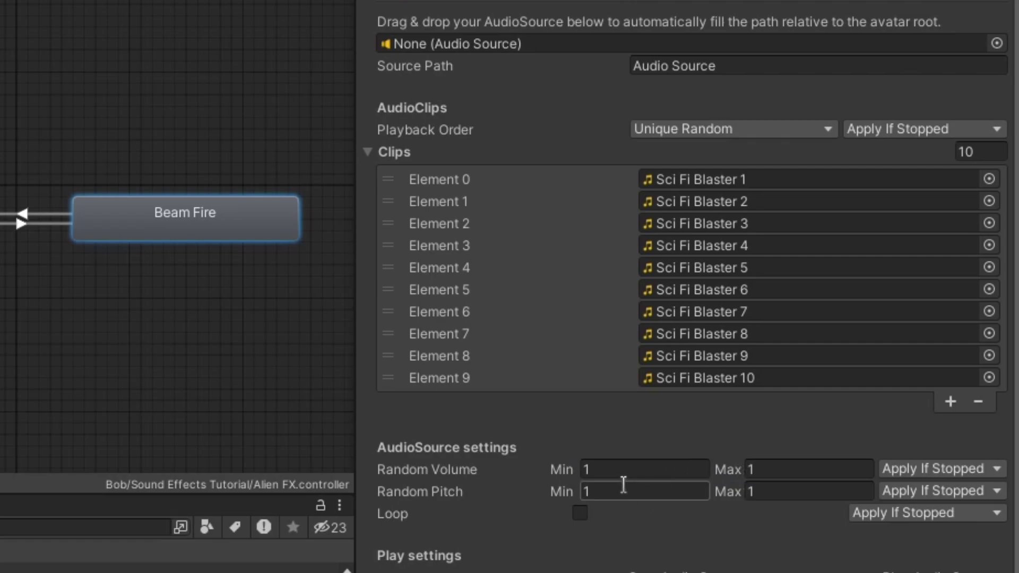
# Set Random Pitch Min to 0 and fire Beam, then toggle Loop and fire Beam again
pyautogui.click(606, 491)
pyautogui.write('0')
pyautogui.click(764, 491)
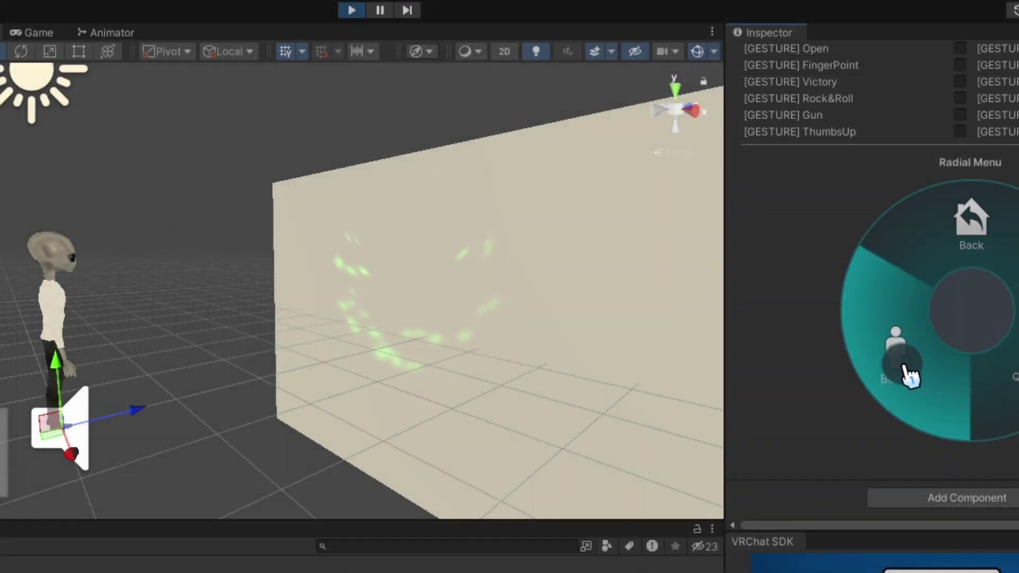
pyautogui.click(914, 372)
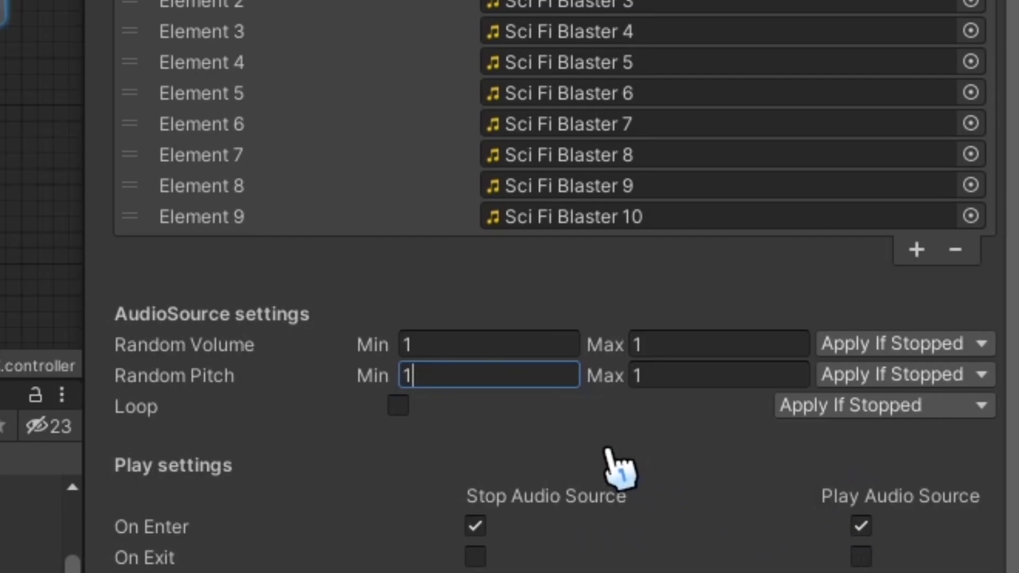
pyautogui.click(397, 405)
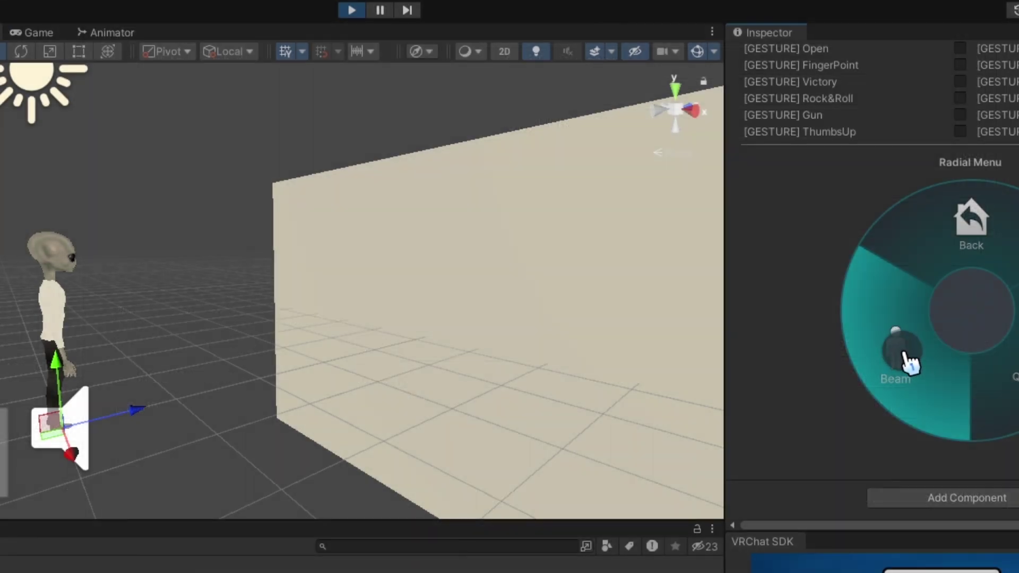
pyautogui.click(908, 360)
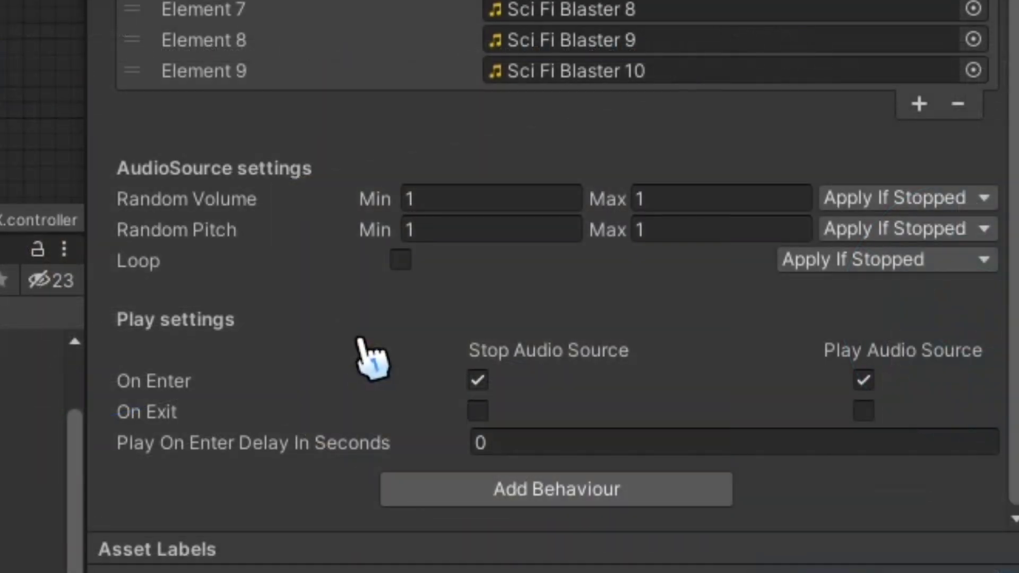
pyautogui.click(526, 441)
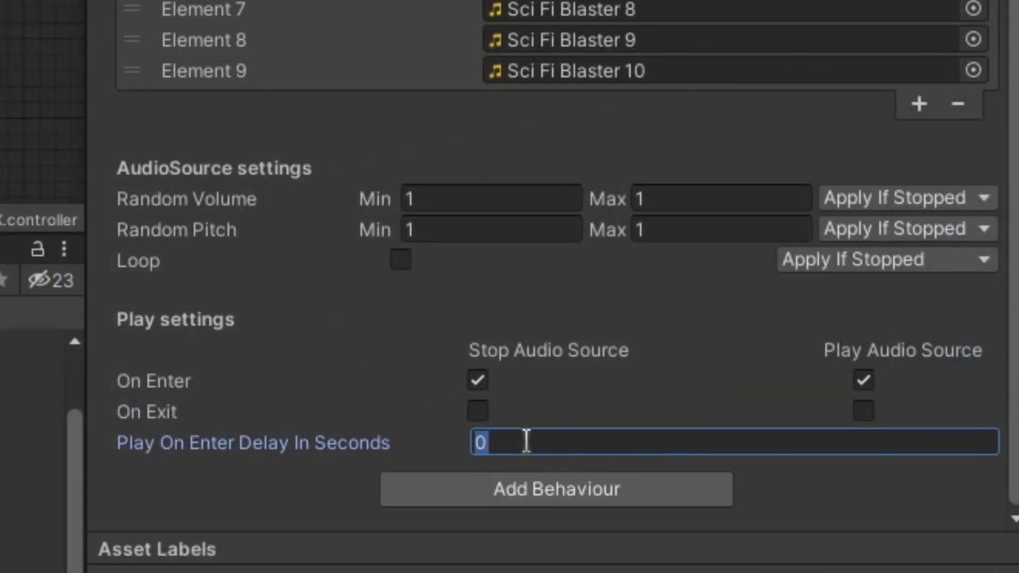